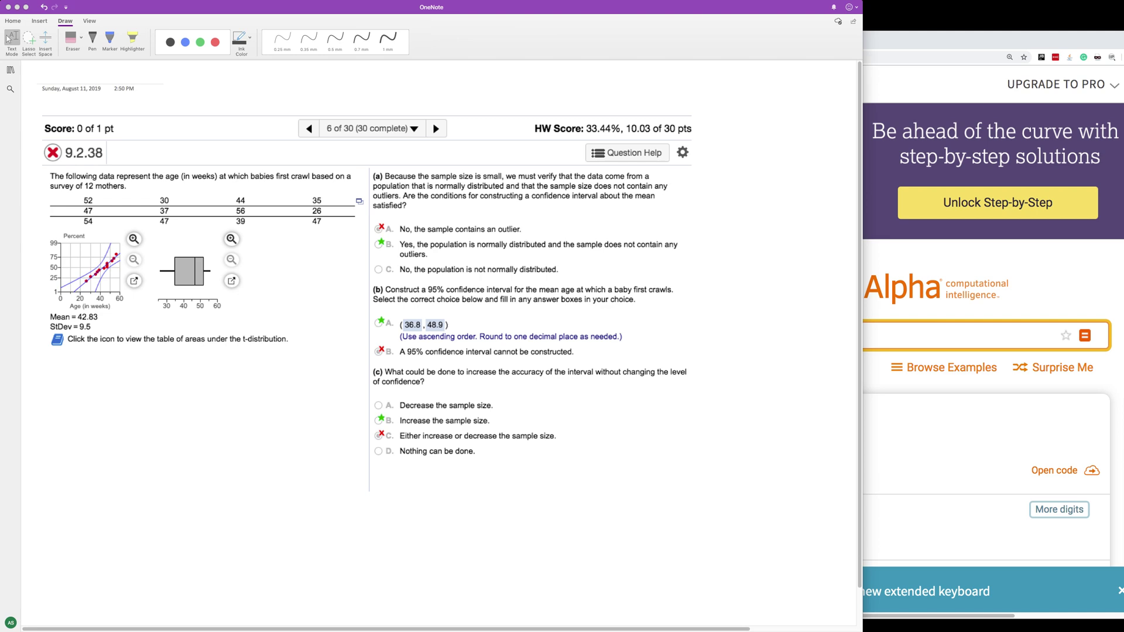
# - Move the t-table window to the right and scroll down to the z row near 1.960
pyautogui.click(57, 339)
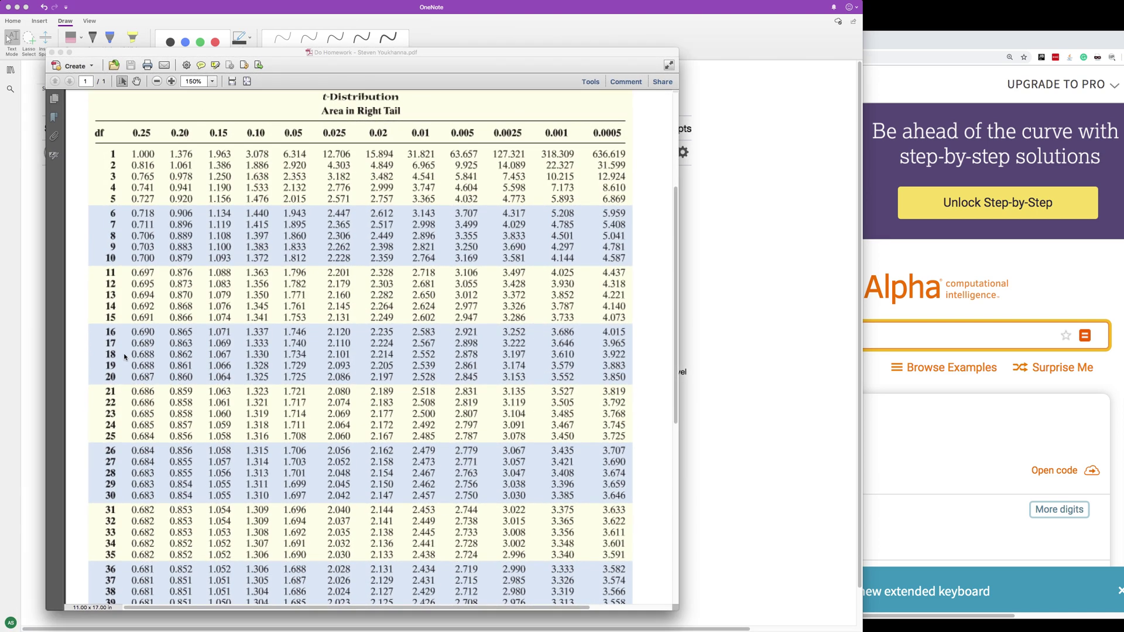
pyautogui.moveTo(434, 50); pyautogui.dragTo(916, 37)
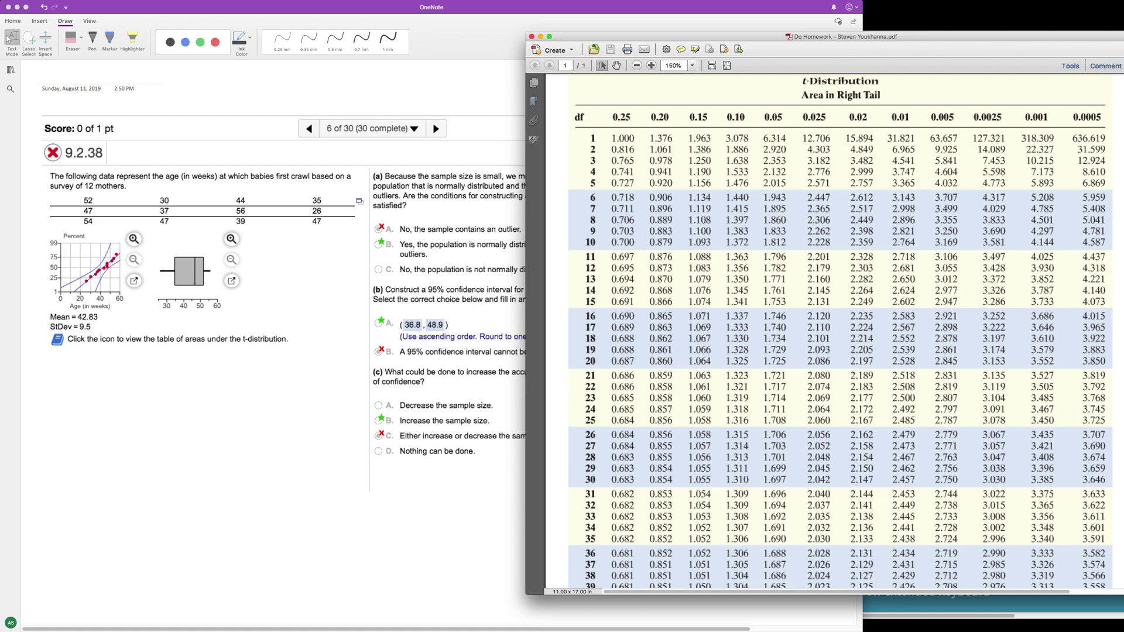
pyautogui.scroll(-10, 814, 246)
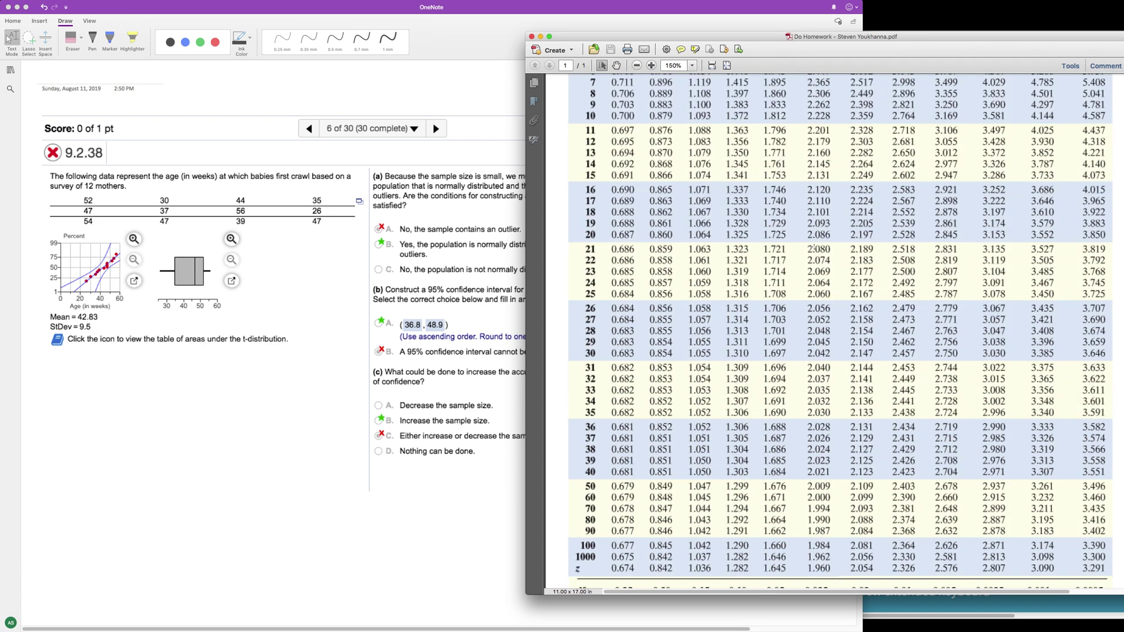
pyautogui.scroll(-5, 816, 251)
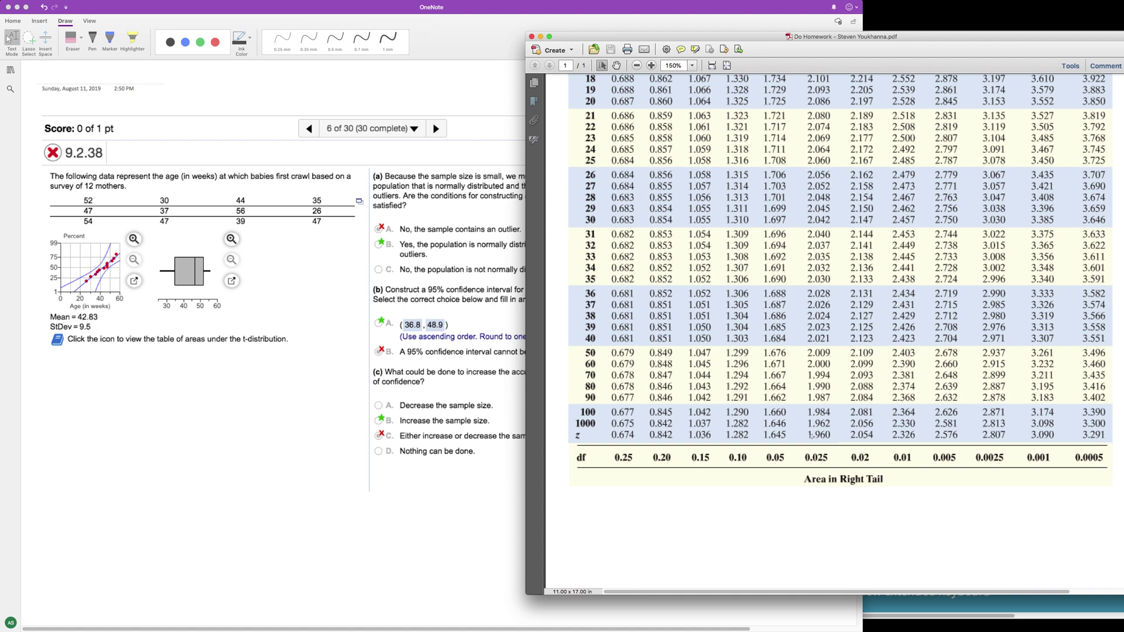
pyautogui.moveTo(805, 431); pyautogui.dragTo(838, 444)
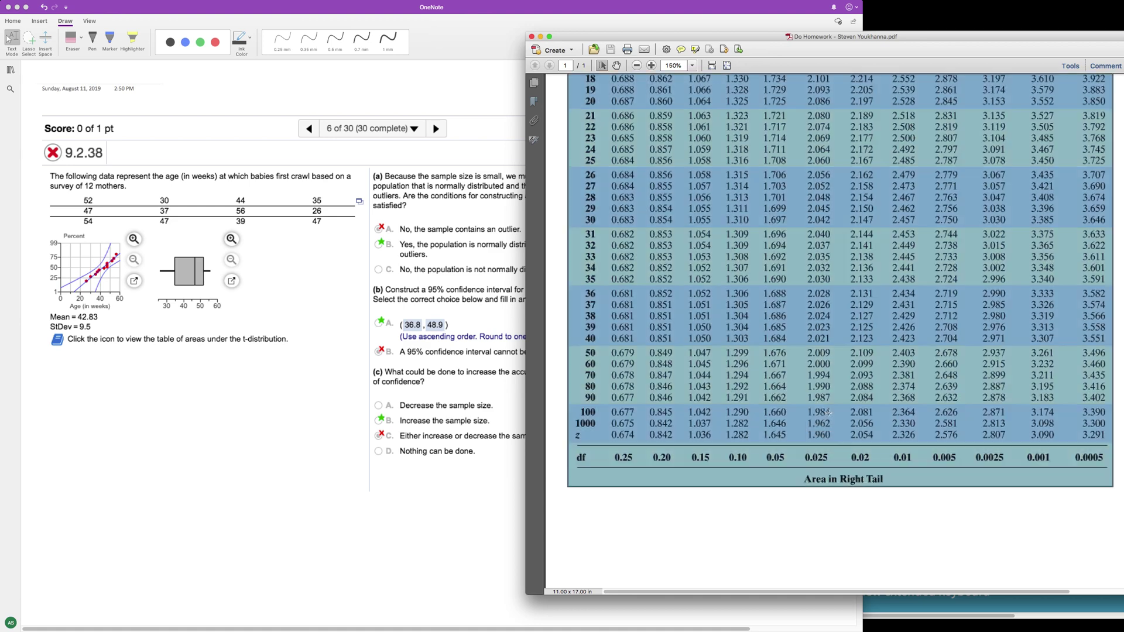
pyautogui.click(821, 435)
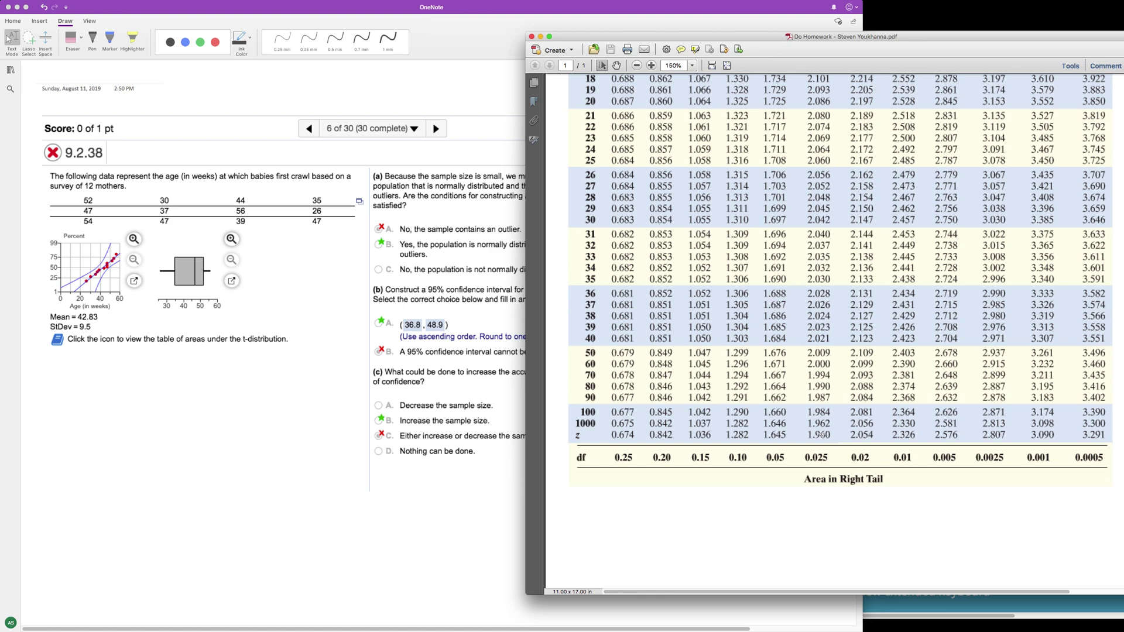
# - Mark the t value 2.201 at df 11, 0.025 tail, then bring WolframAlpha forward
pyautogui.scroll(2, 822, 435)
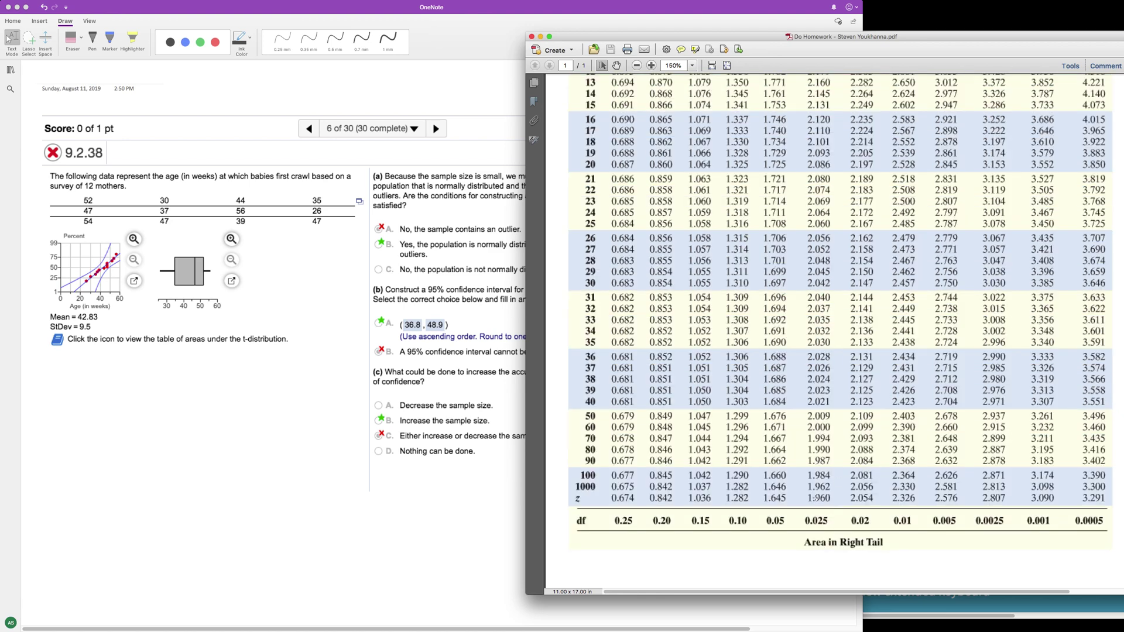
pyautogui.scroll(1, 813, 118)
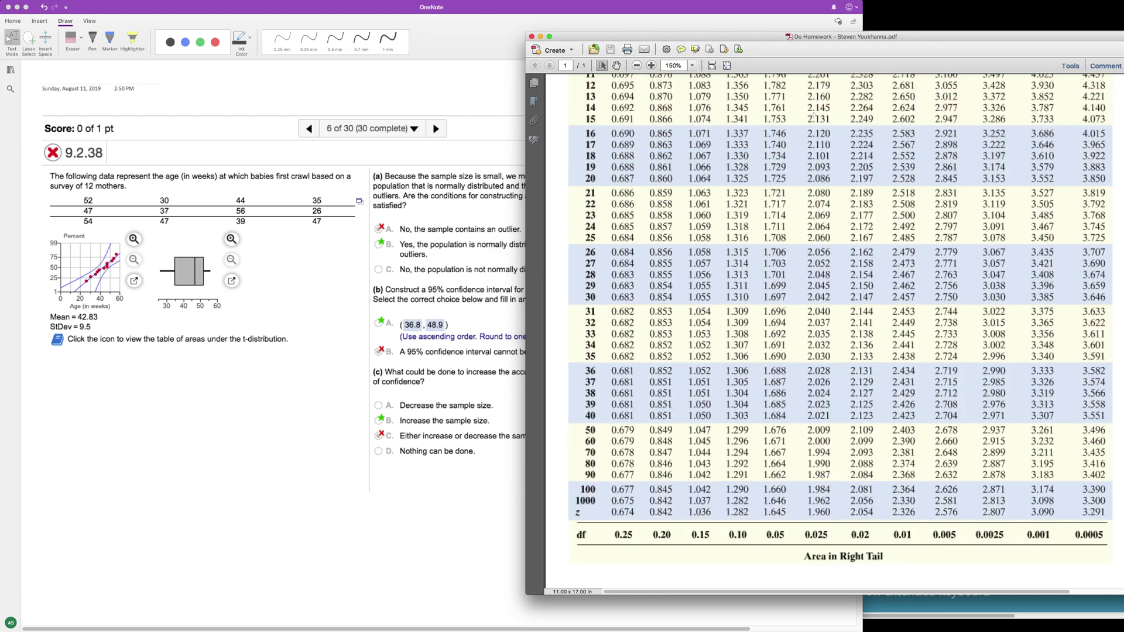
pyautogui.scroll(1, 817, 97)
pyautogui.moveTo(807, 77); pyautogui.dragTo(833, 88)
pyautogui.moveTo(943, 36); pyautogui.dragTo(314, 125)
pyautogui.click(958, 333)
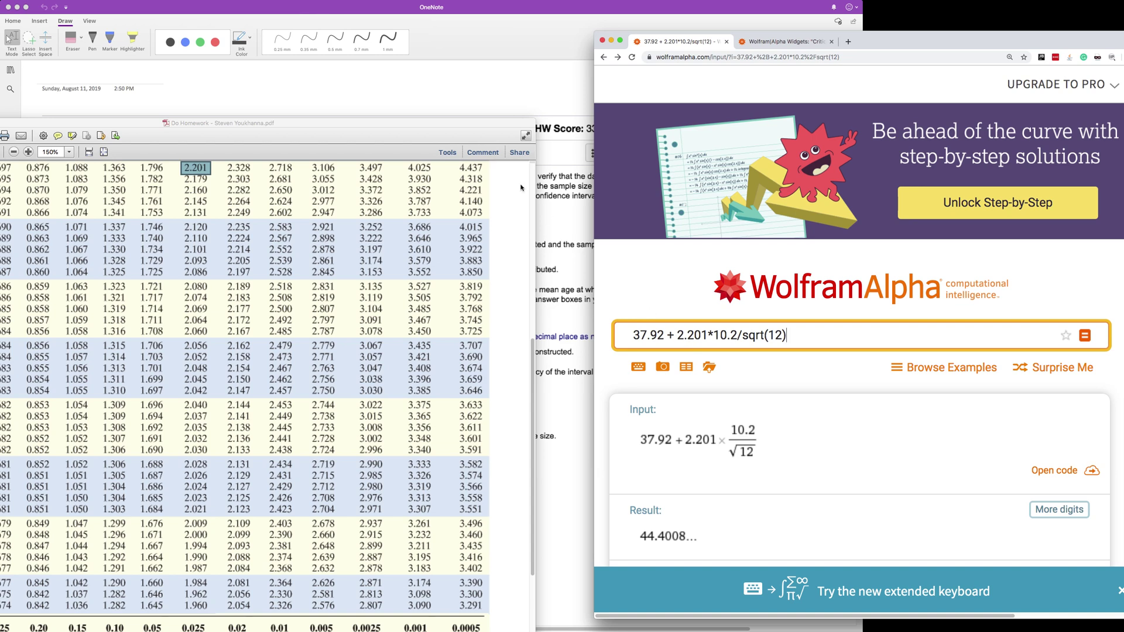
# - In the WolframAlpha query, replace the mean with 42.83 and the standard deviation with 9.5
pyautogui.moveTo(478, 124); pyautogui.dragTo(0, 214)
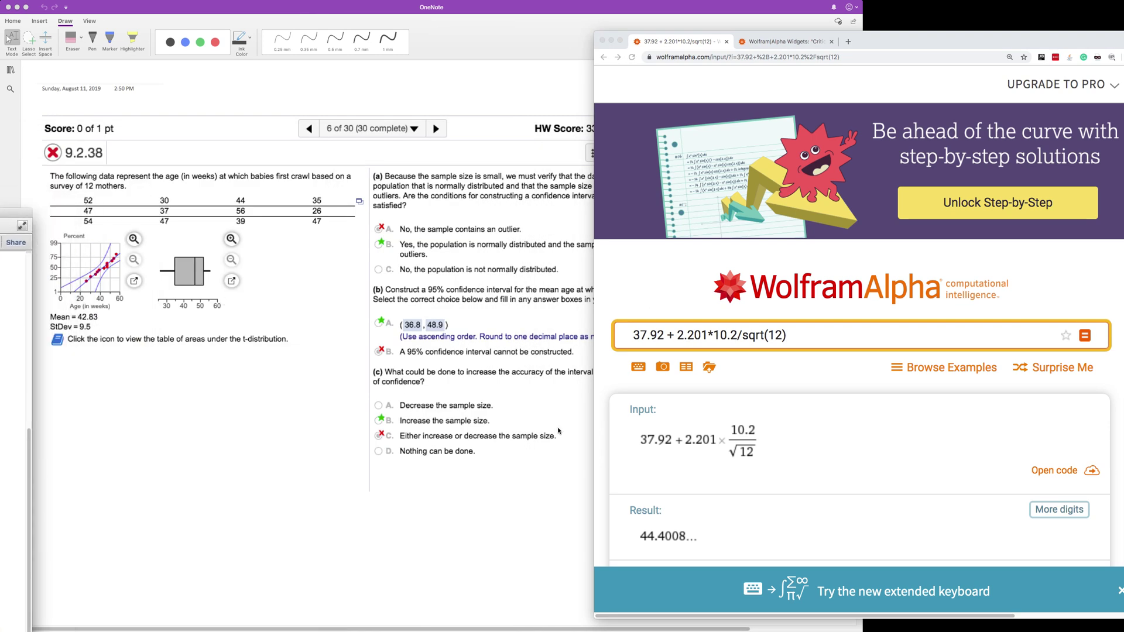
pyautogui.click(645, 345)
pyautogui.moveTo(665, 335); pyautogui.dragTo(586, 334)
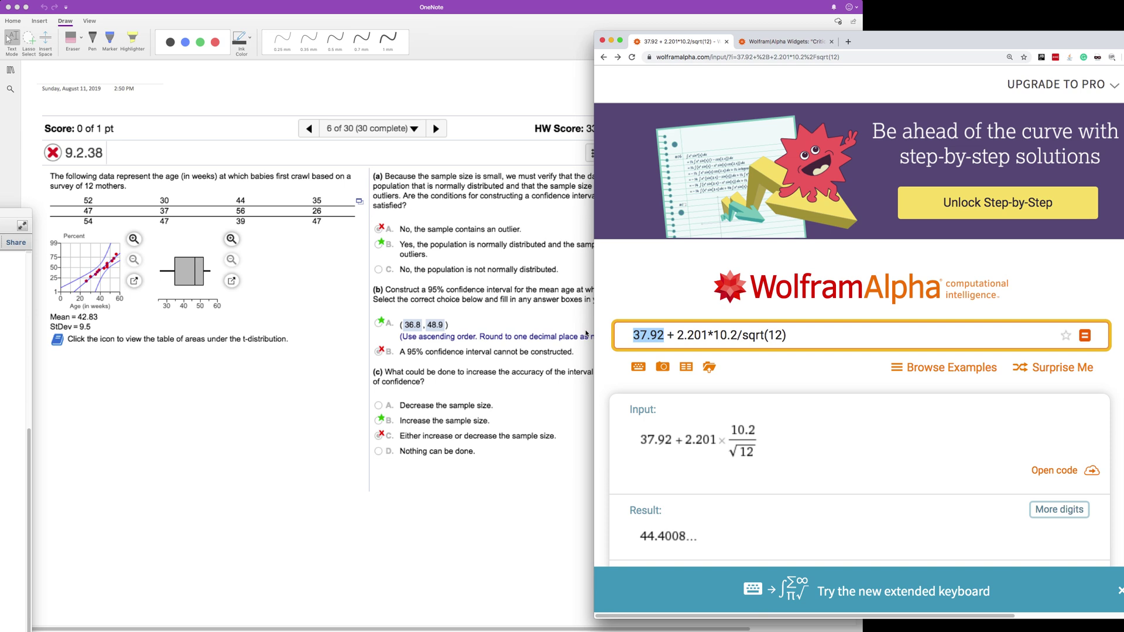
pyautogui.write('42.')
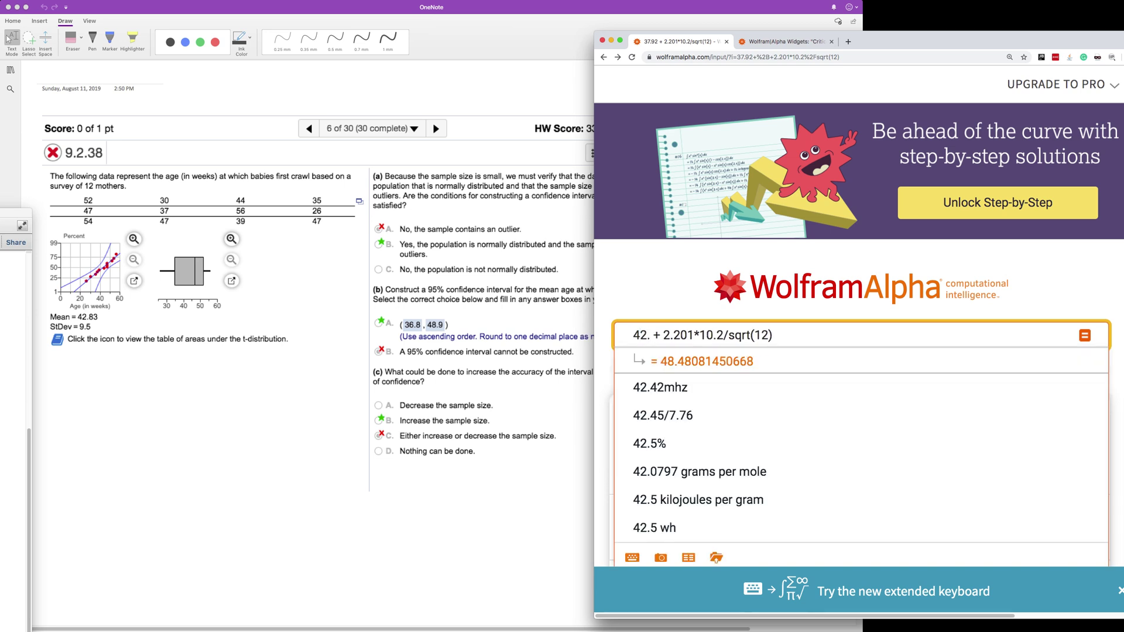
pyautogui.write('83')
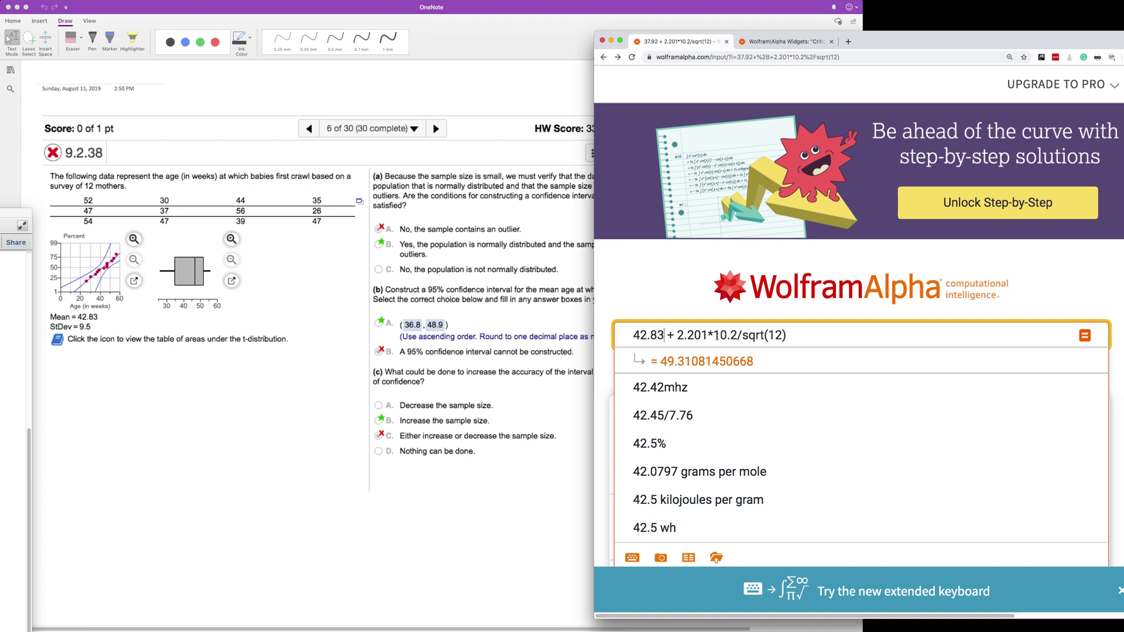
pyautogui.moveTo(714, 336); pyautogui.dragTo(738, 336)
pyautogui.write('9.5')
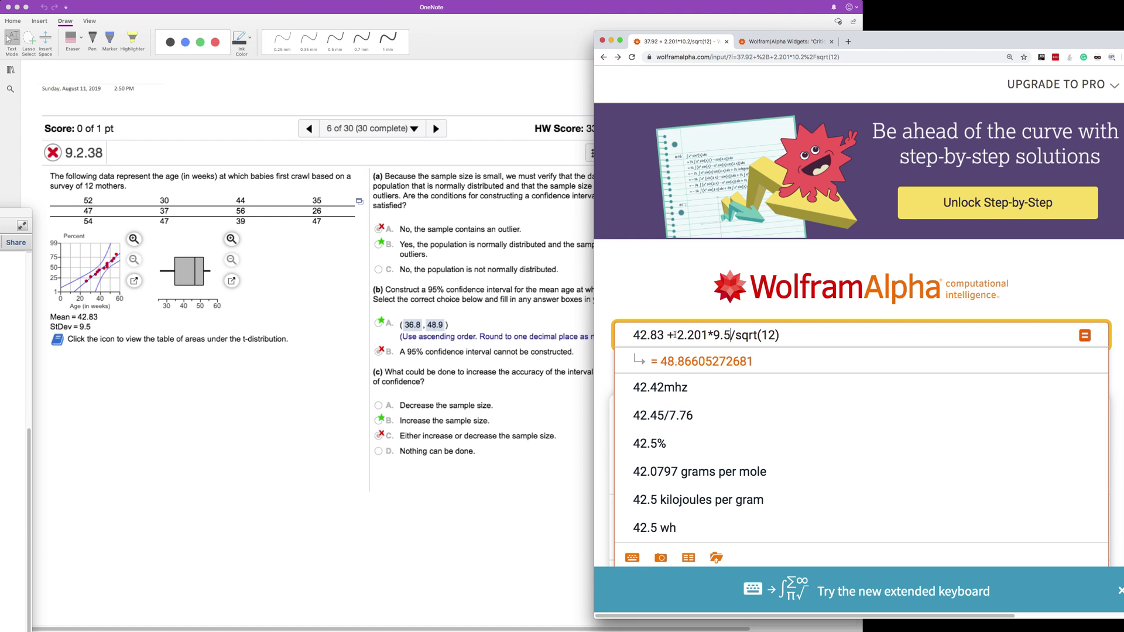
# - Change the plus to minus for the lower bound (about 36.79), then return to OneNote
pyautogui.click(674, 335)
pyautogui.press('BackSpace')
pyautogui.write('-')
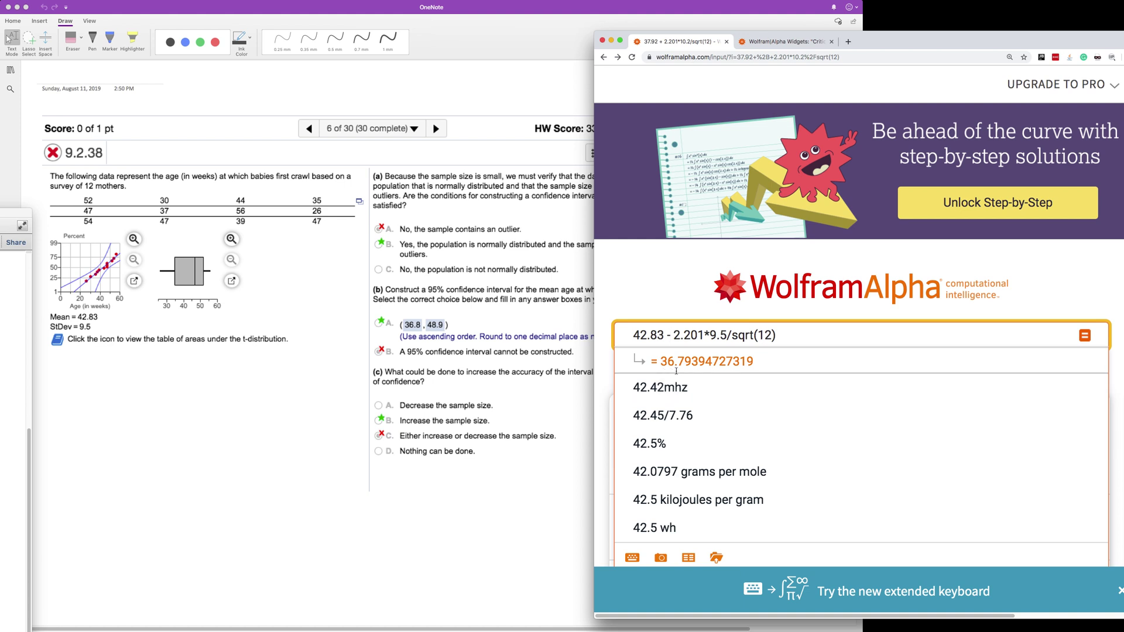
pyautogui.click(525, 454)
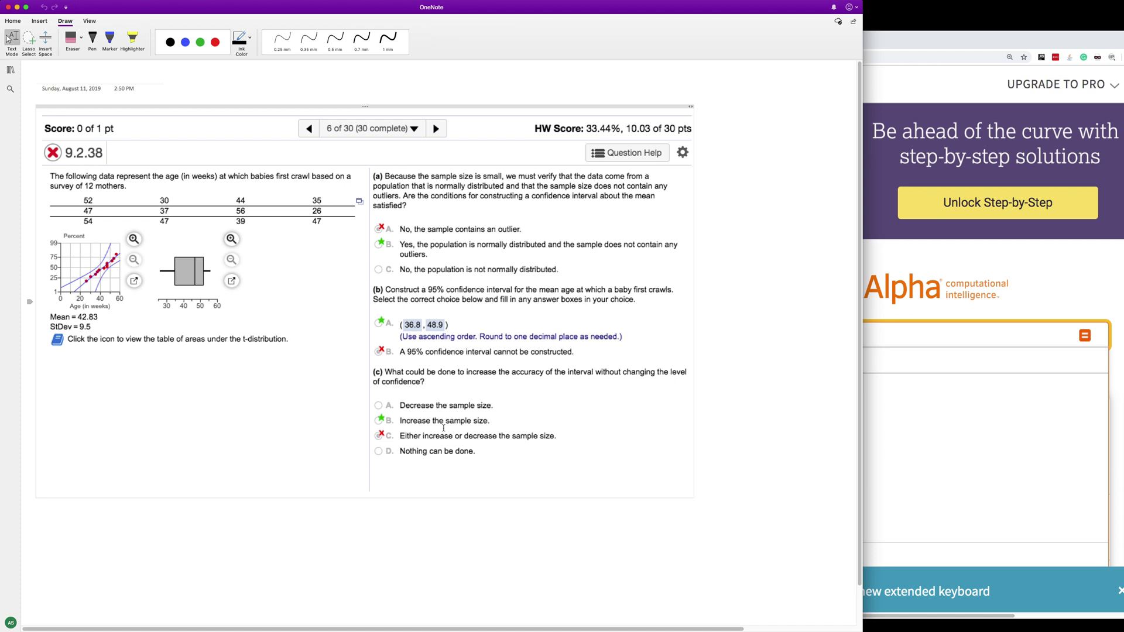
# - Bring WolframAlpha forward and select the sample size 12 under the square root
pyautogui.click(919, 375)
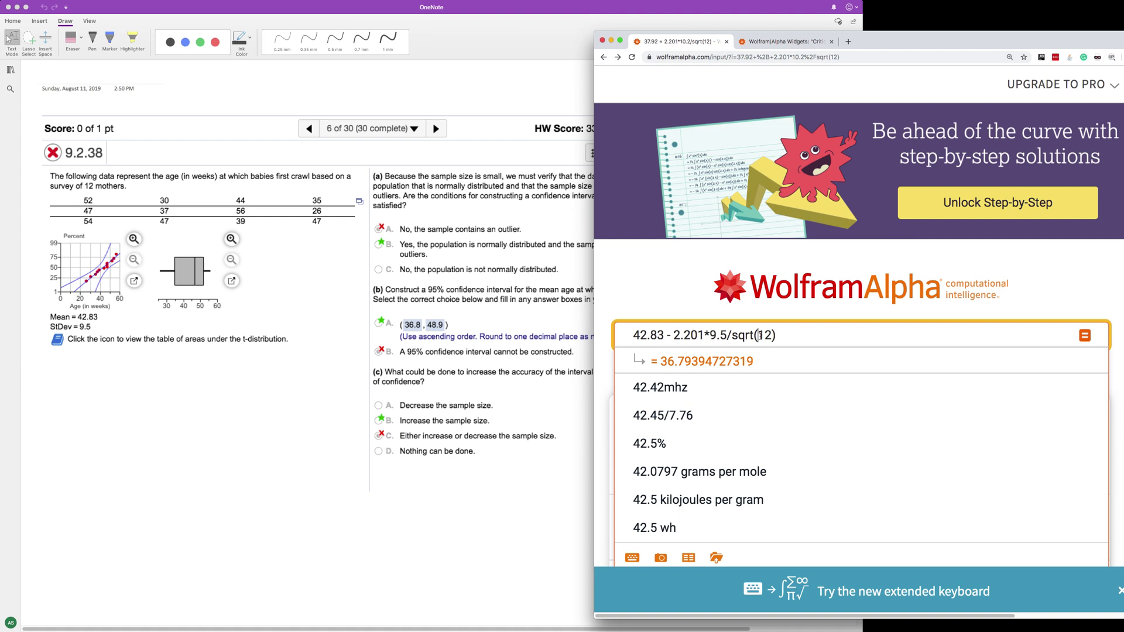
pyautogui.moveTo(760, 335); pyautogui.dragTo(767, 335)
# - Set the sample size to 1000 and switch minus to plus for the upper bound, then return to OneNote
pyautogui.write('1000')
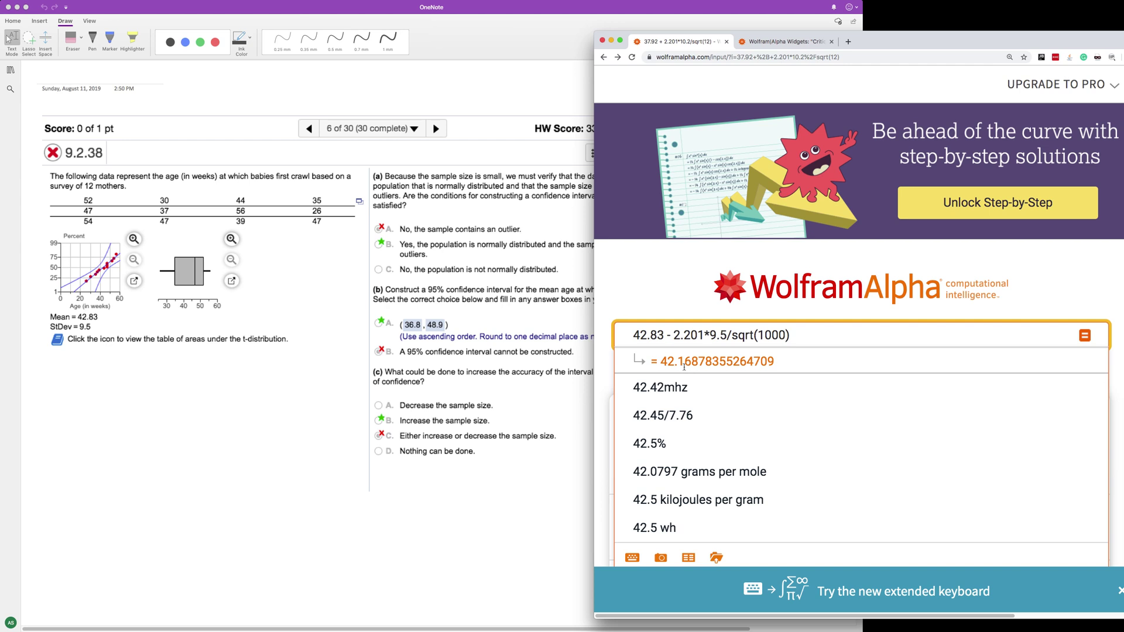
pyautogui.click(678, 337)
pyautogui.press('BackSpace')
pyautogui.press('BackSpace')
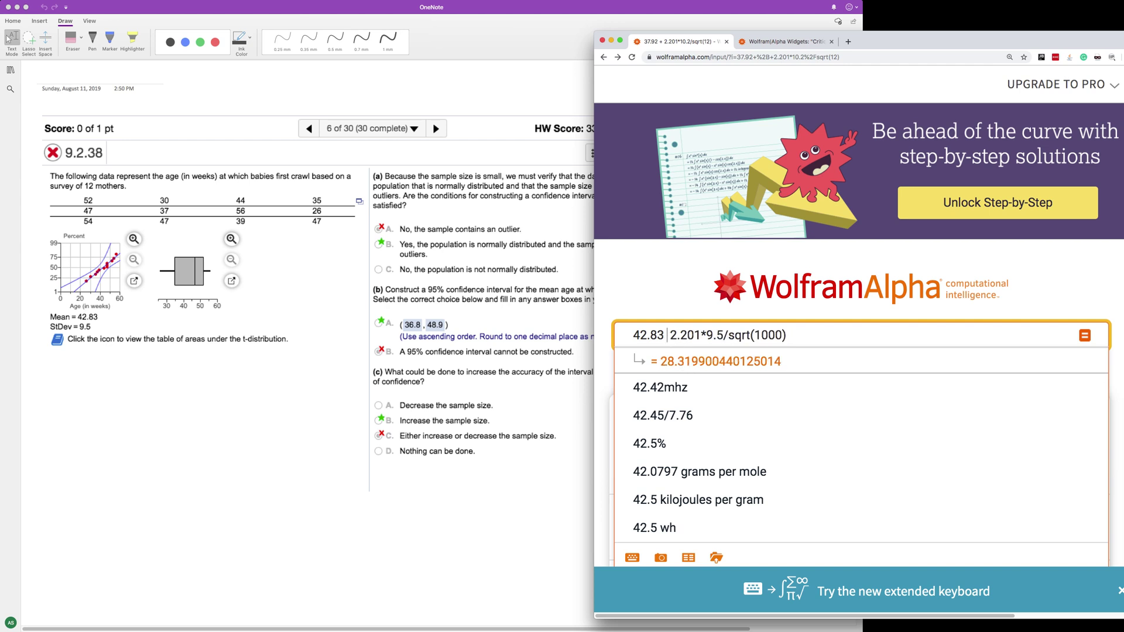
pyautogui.write('+')
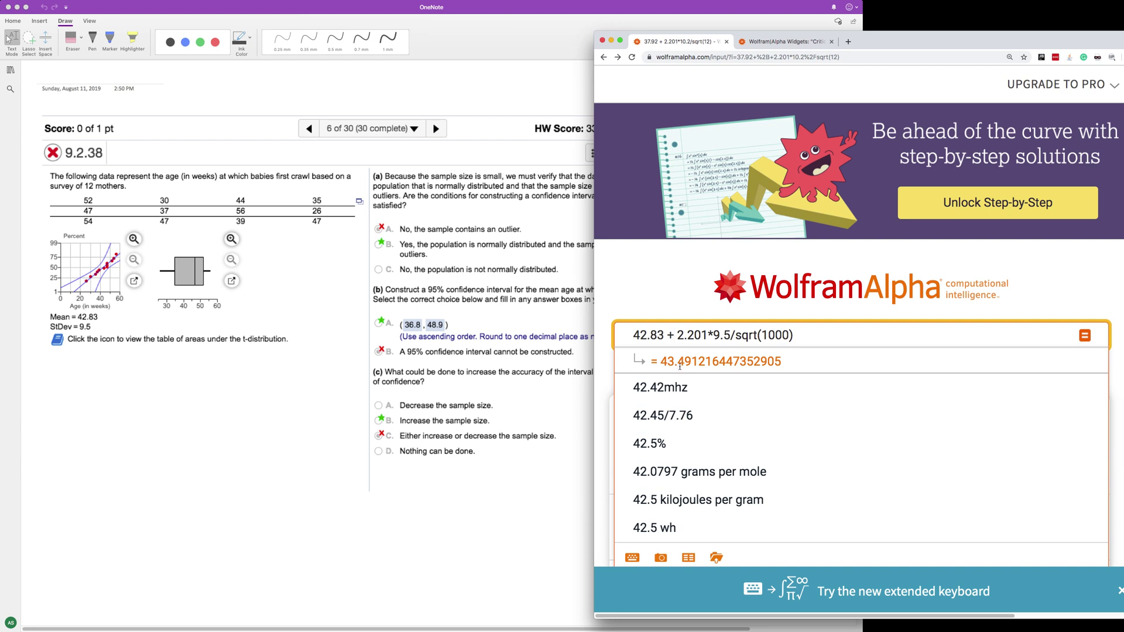
pyautogui.click(370, 379)
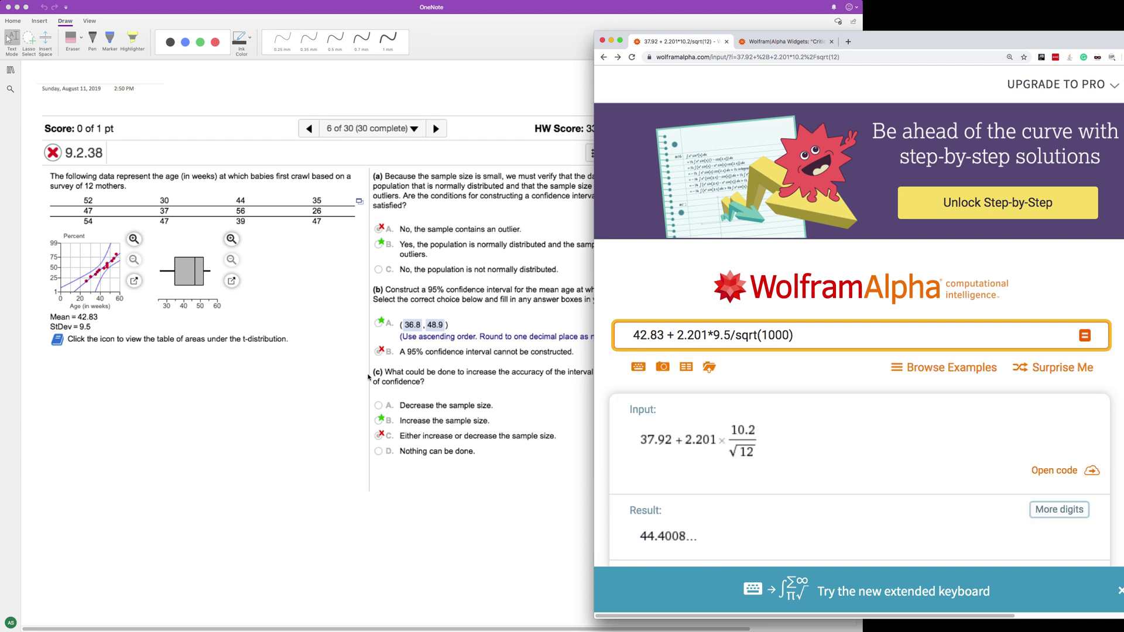